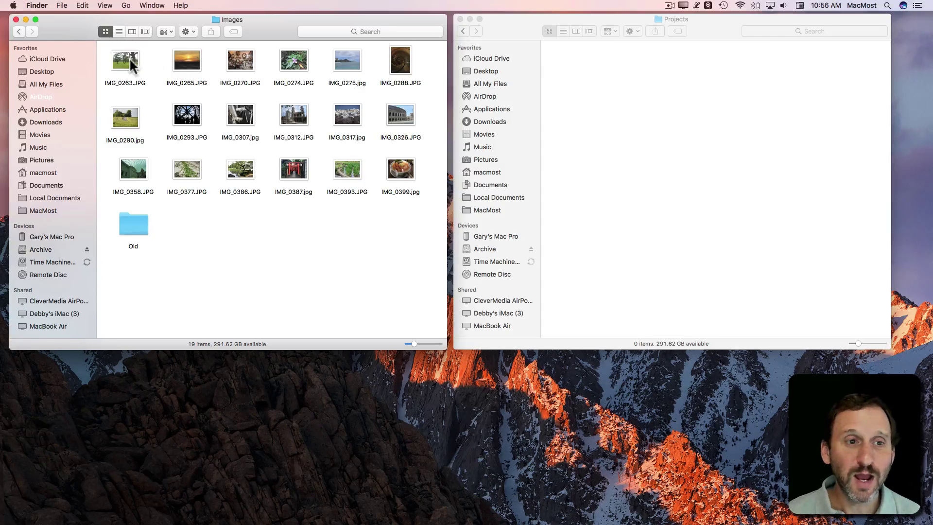
Move IMG_0263.JPG from the Images folder into its Old subfolder and undo that move
{"action": "mouse_move", "coordinate": [129, 57]}
{"action": "left_mouse_down"}
{"action": "mouse_move", "coordinate": [609, 71]}
{"action": "mouse_move", "coordinate": [225, 52]}
{"action": "mouse_move", "coordinate": [135, 62]}
{"action": "mouse_move", "coordinate": [141, 57]}
{"action": "left_mouse_up"}
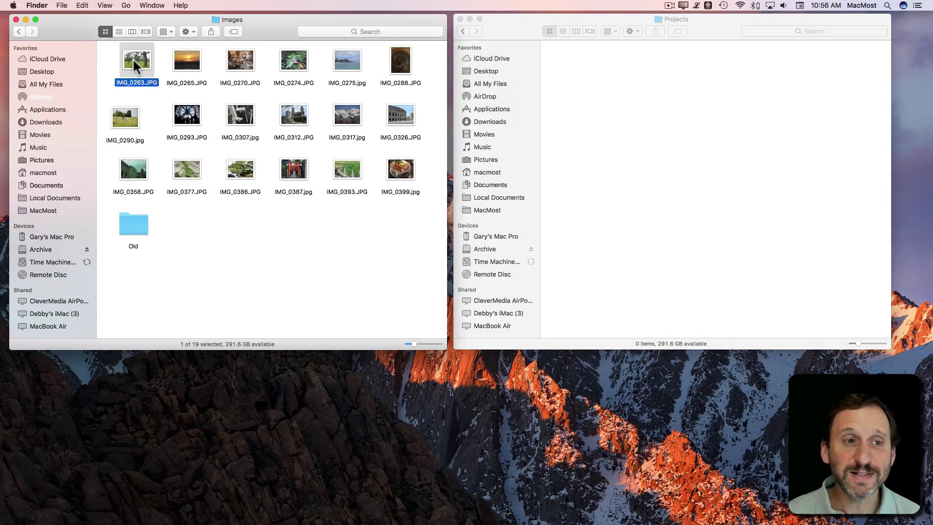
{"action": "left_click_drag", "start_coordinate": [134, 60], "coordinate": [177, 140]}
{"action": "left_click_drag", "start_coordinate": [134, 228], "coordinate": [134, 226]}
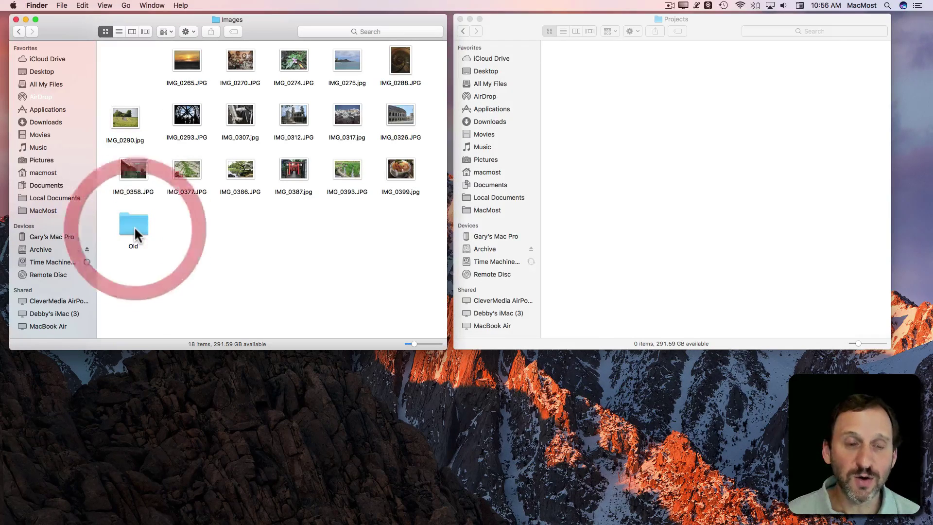
{"action": "left_click", "coordinate": [88, 5]}
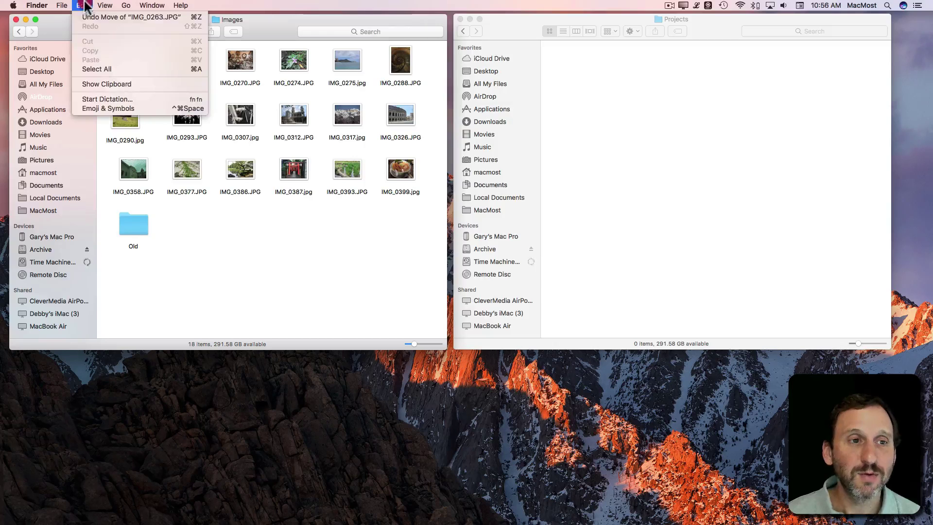
{"action": "left_click", "coordinate": [85, 16]}
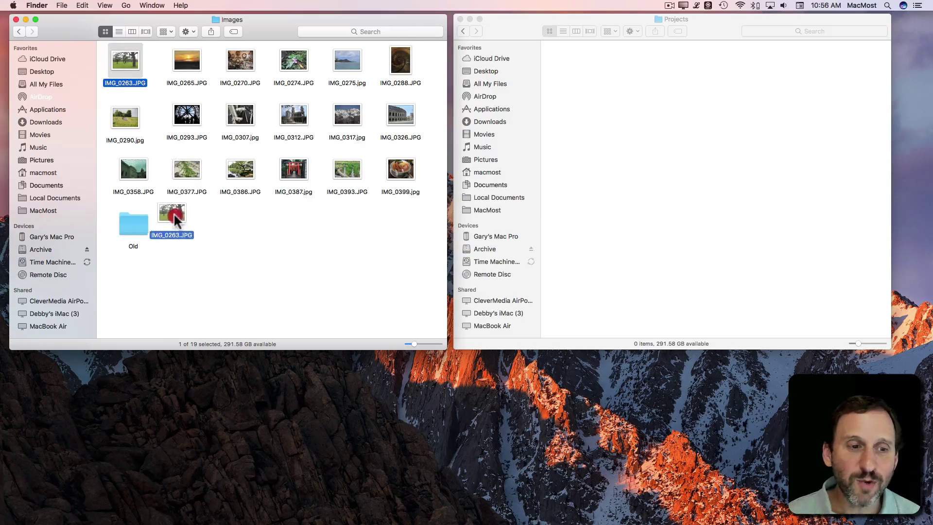
Place IMG_0263.JPG inside the Old folder's own window view, then undo the move and return to Images
{"action": "left_click_drag", "start_coordinate": [174, 214], "coordinate": [248, 138]}
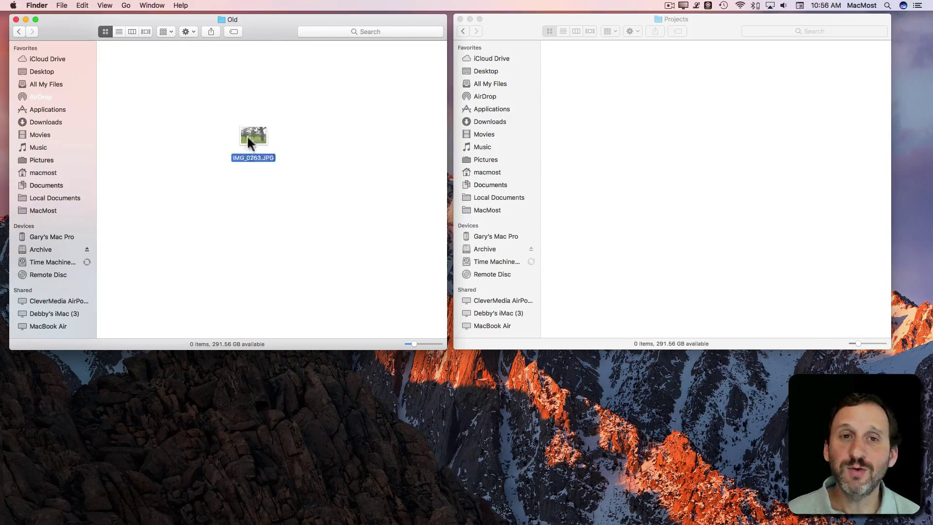
{"action": "left_click_drag", "start_coordinate": [134, 62], "coordinate": [136, 68]}
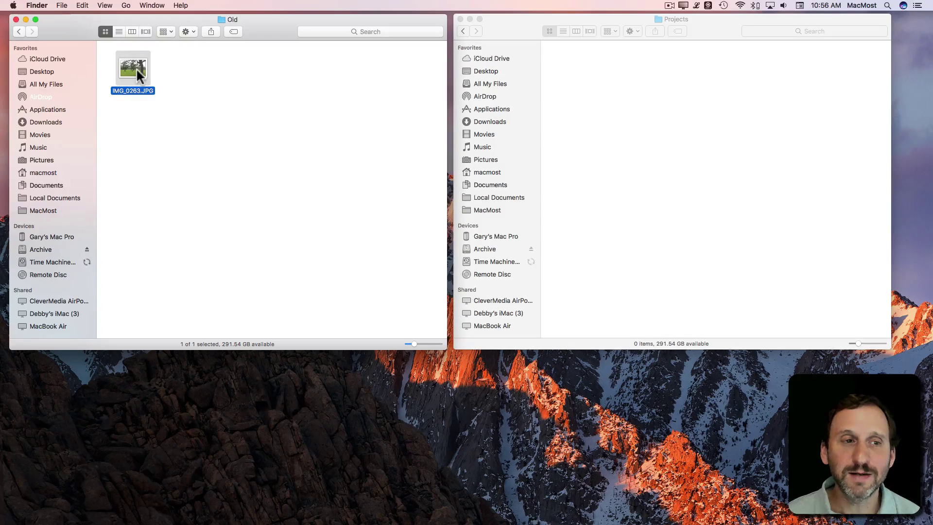
{"action": "key", "text": "super+z"}
{"action": "left_click", "coordinate": [23, 31]}
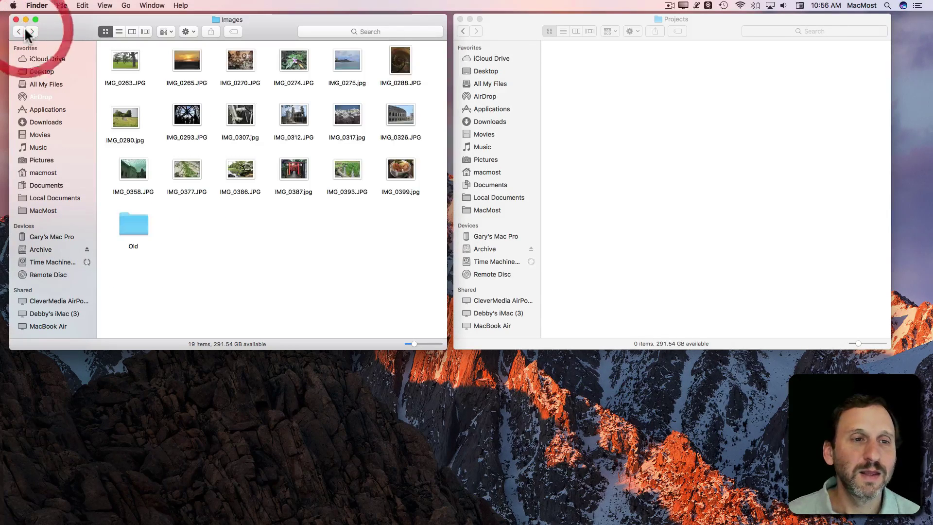
Start moving IMG_0263.JPG towards the Old folder, but return it to its original place in Images
{"action": "left_click_drag", "start_coordinate": [127, 65], "coordinate": [164, 130]}
{"action": "left_click_drag", "start_coordinate": [185, 224], "coordinate": [124, 60]}
{"action": "left_click", "coordinate": [245, 229]}
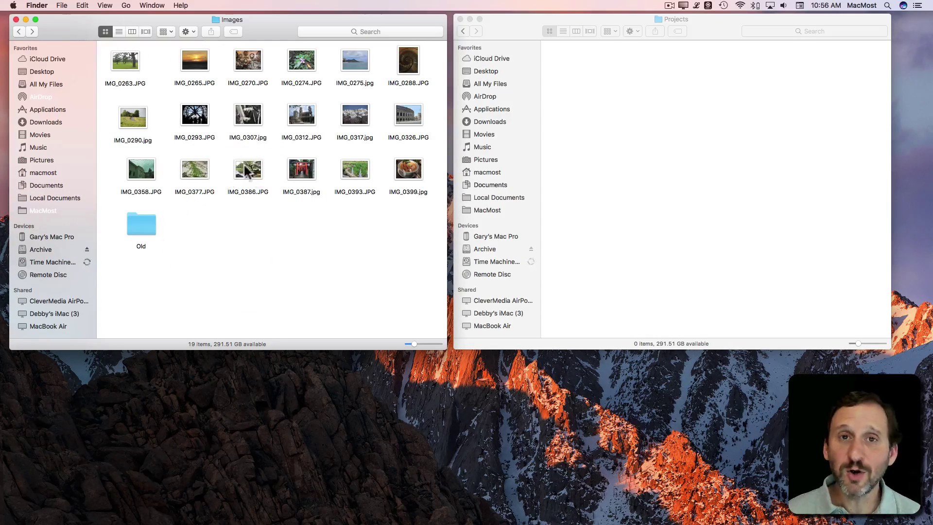
Select IMG_0265.JPG, IMG_0312.JPG and IMG_0386.JPG together and shift them slightly within the Images folder
{"action": "left_click", "coordinate": [195, 65]}
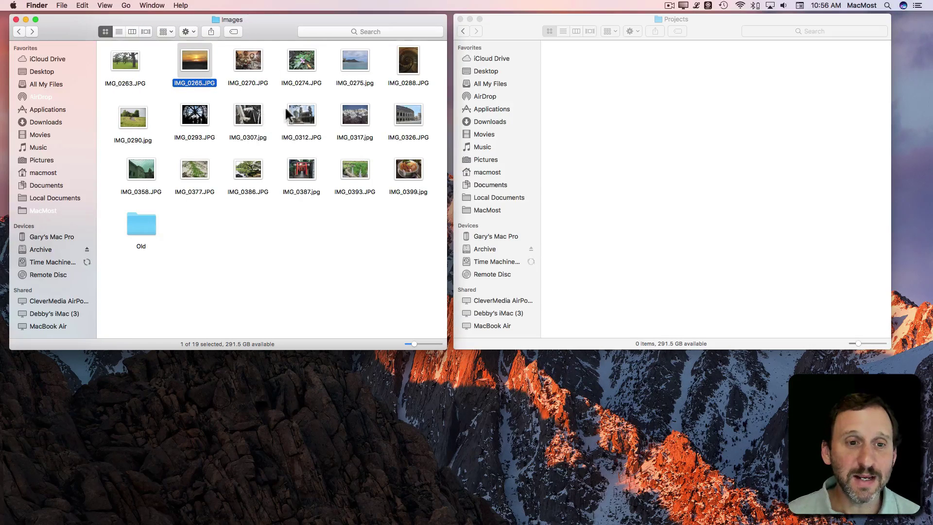
{"action": "left_click", "coordinate": [300, 118], "text": "super"}
{"action": "left_click", "coordinate": [248, 164], "text": "super"}
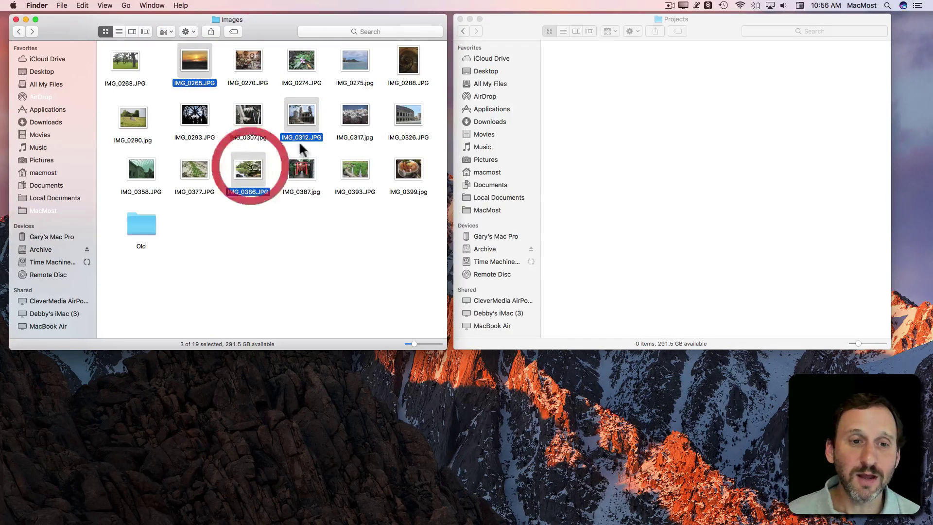
{"action": "mouse_move", "coordinate": [293, 119]}
{"action": "left_mouse_down"}
{"action": "mouse_move", "coordinate": [670, 132]}
{"action": "mouse_move", "coordinate": [292, 119]}
{"action": "left_mouse_up"}
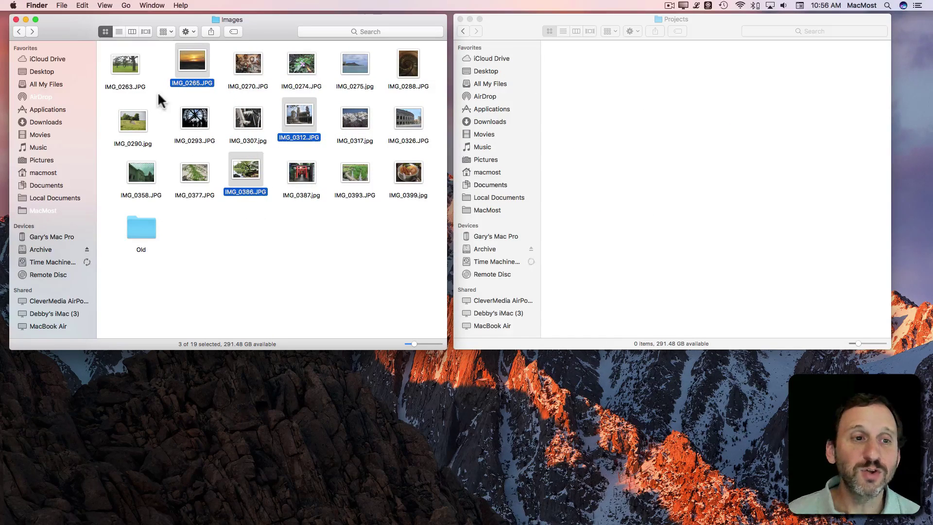
Select IMG_0263.JPG, IMG_0312.JPG and IMG_0293.JPG together, and clear the selection
{"action": "left_click", "coordinate": [124, 62]}
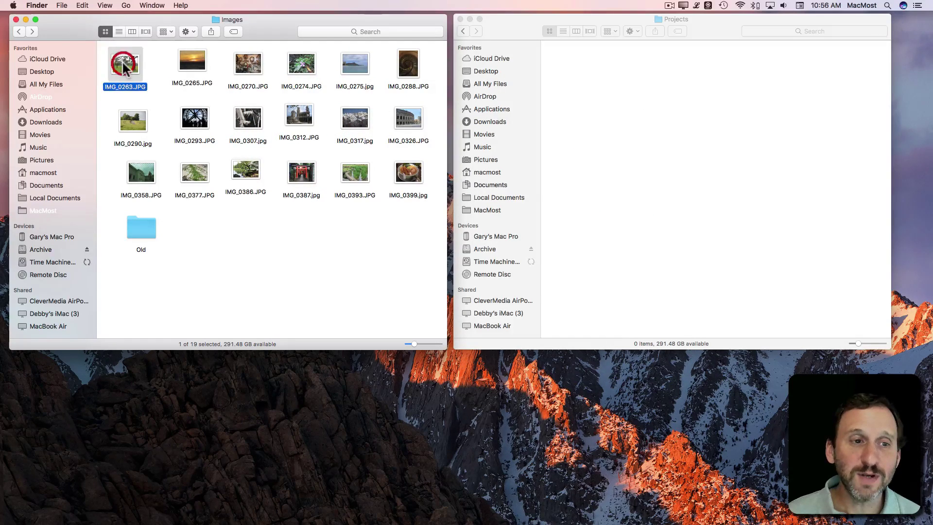
{"action": "left_click", "coordinate": [293, 119], "text": "super"}
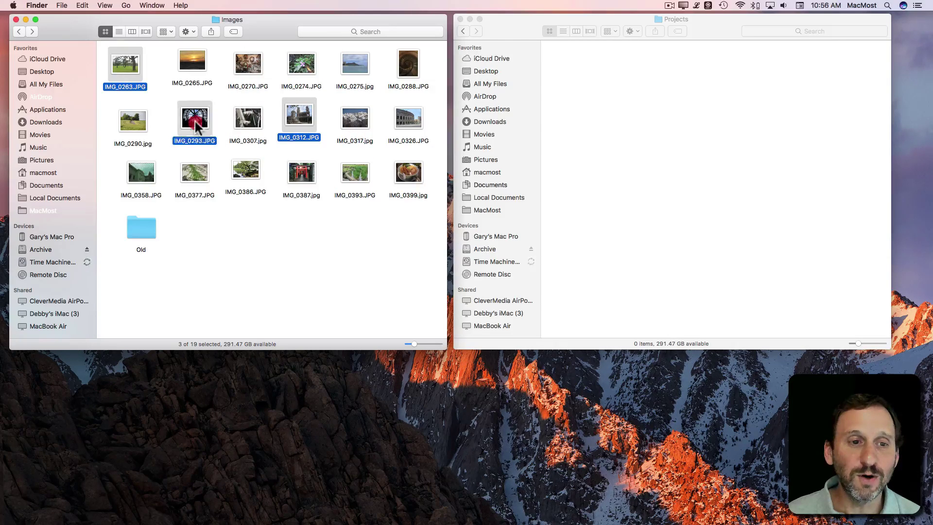
{"action": "left_click", "coordinate": [262, 241]}
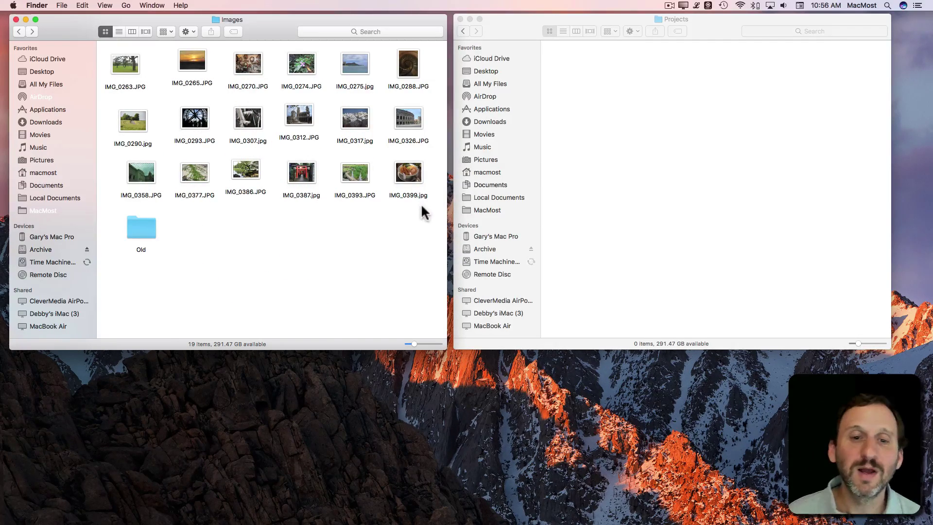
Select all images except IMG_0293.JPG, IMG_0317.jpg and IMG_0386.JPG, and shift them slightly as a group within the Images folder
{"action": "left_click_drag", "start_coordinate": [421, 212], "coordinate": [113, 44]}
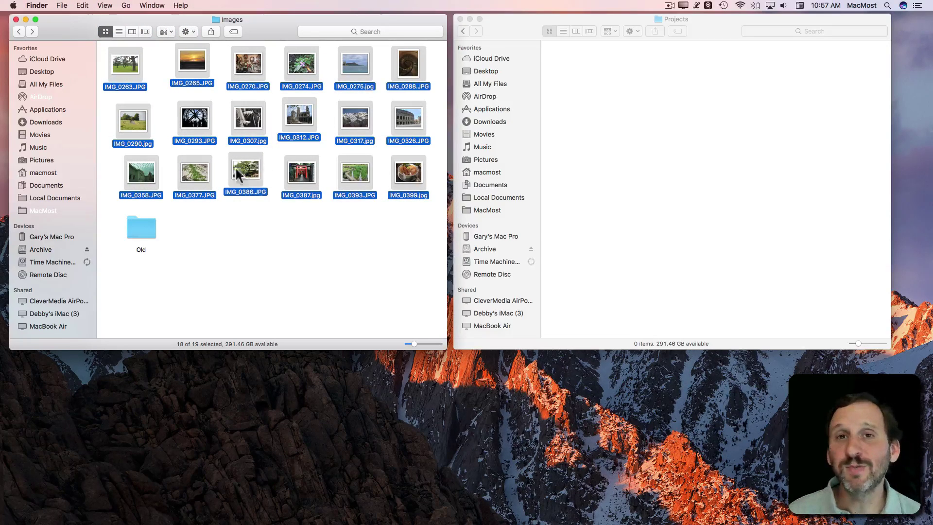
{"action": "left_click", "coordinate": [195, 122], "text": "super"}
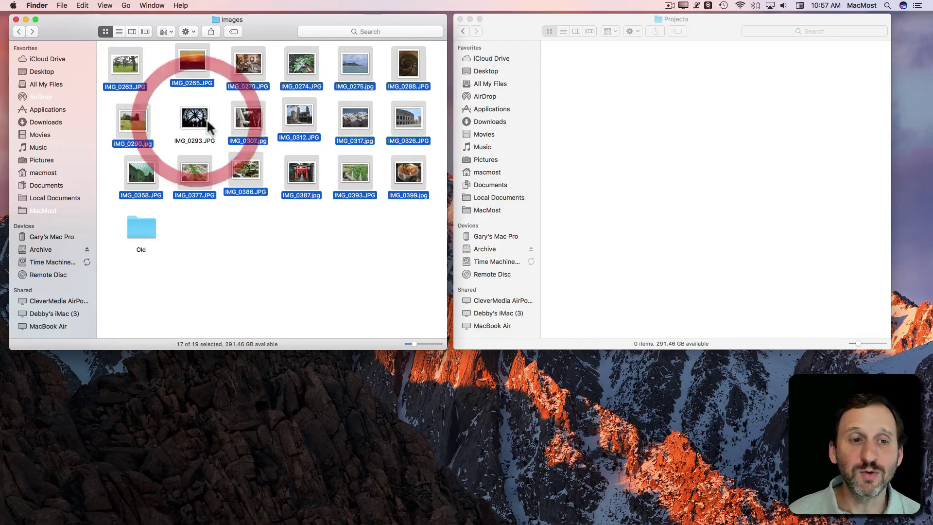
{"action": "left_click", "coordinate": [354, 120], "text": "super"}
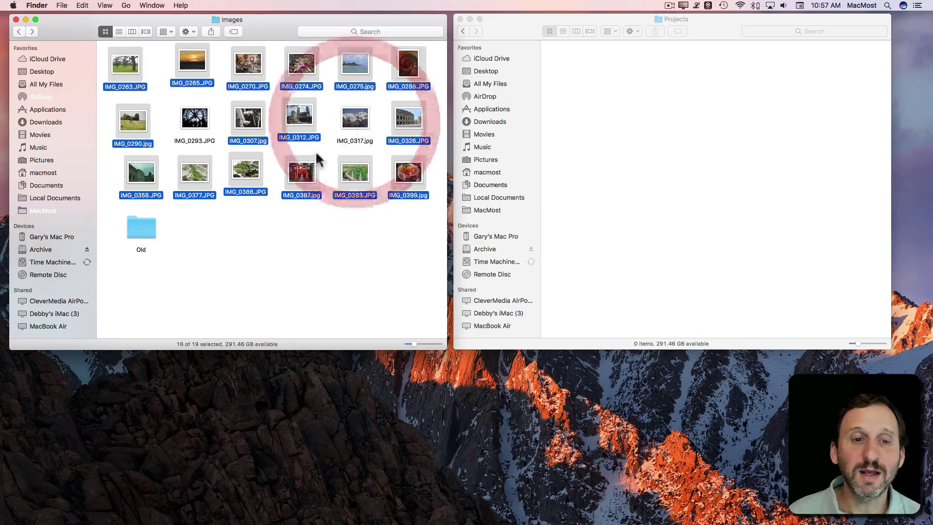
{"action": "left_click", "coordinate": [237, 175], "text": "super"}
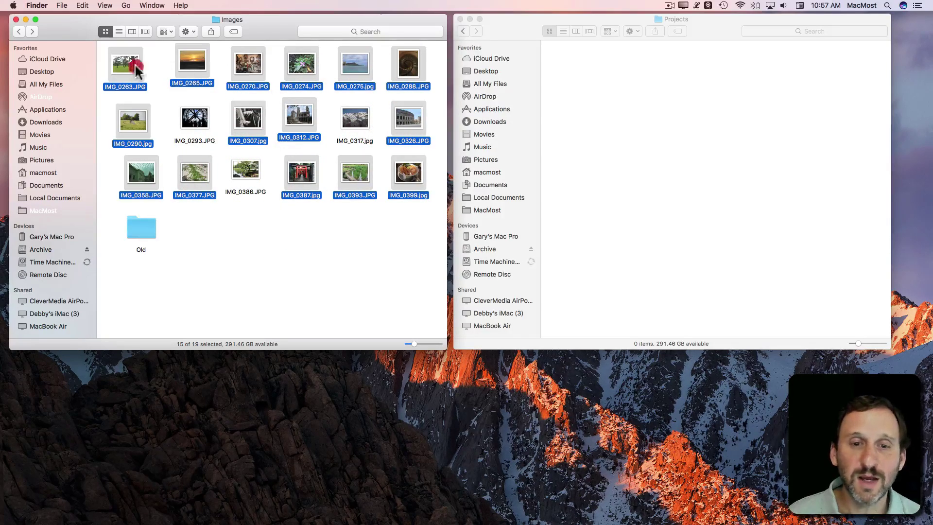
{"action": "mouse_move", "coordinate": [136, 70]}
{"action": "left_mouse_down"}
{"action": "mouse_move", "coordinate": [604, 104]}
{"action": "mouse_move", "coordinate": [130, 68]}
{"action": "left_mouse_up"}
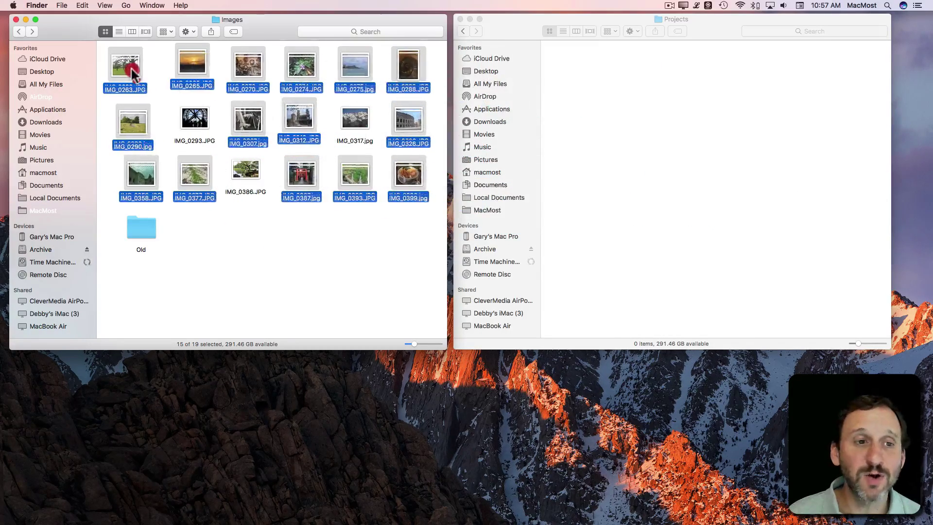
{"action": "left_click", "coordinate": [190, 208]}
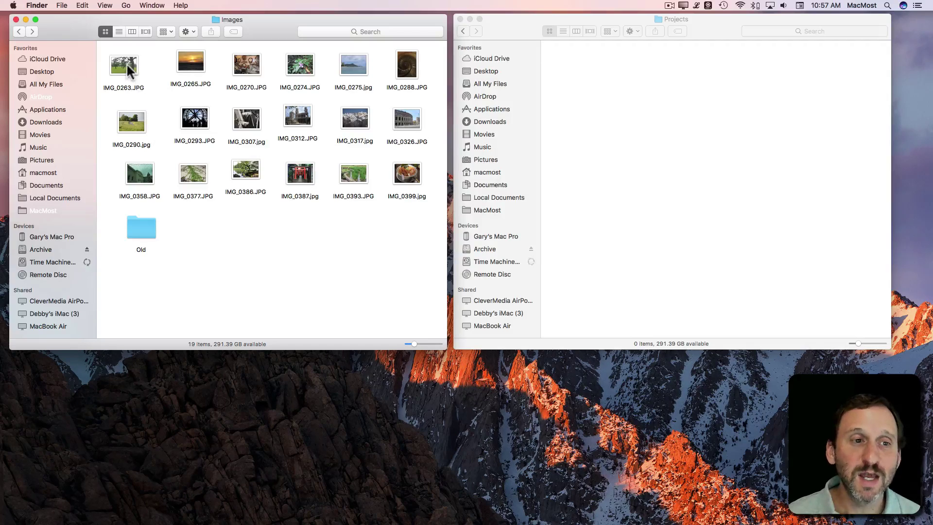
Open IMG_0263.JPG from the Images folder in Preview, and close its window after viewing it
{"action": "left_click_drag", "start_coordinate": [127, 64], "coordinate": [691, 510]}
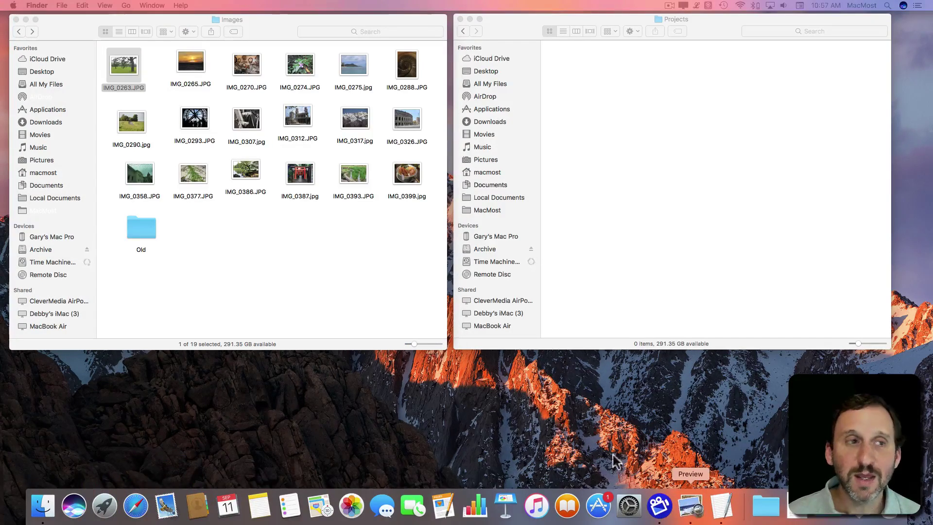
{"action": "left_click_drag", "start_coordinate": [462, 161], "coordinate": [494, 37]}
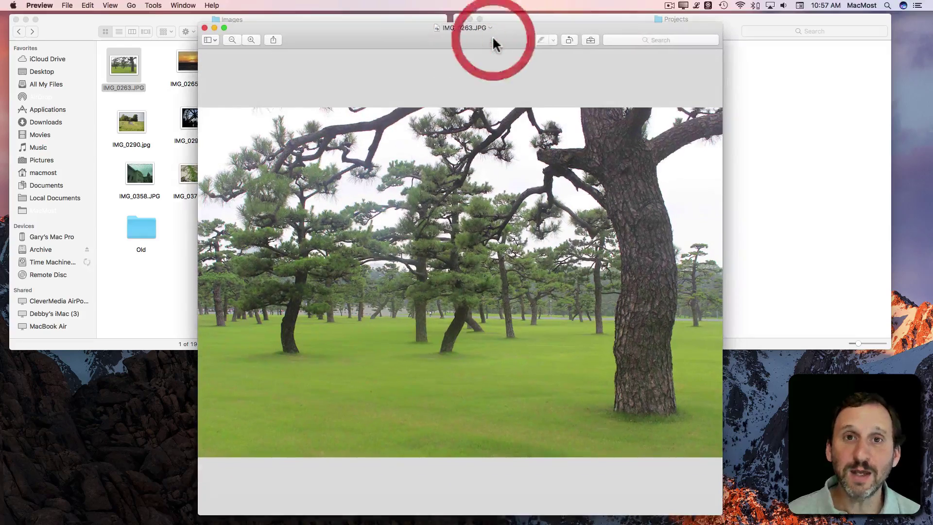
{"action": "left_click", "coordinate": [204, 27]}
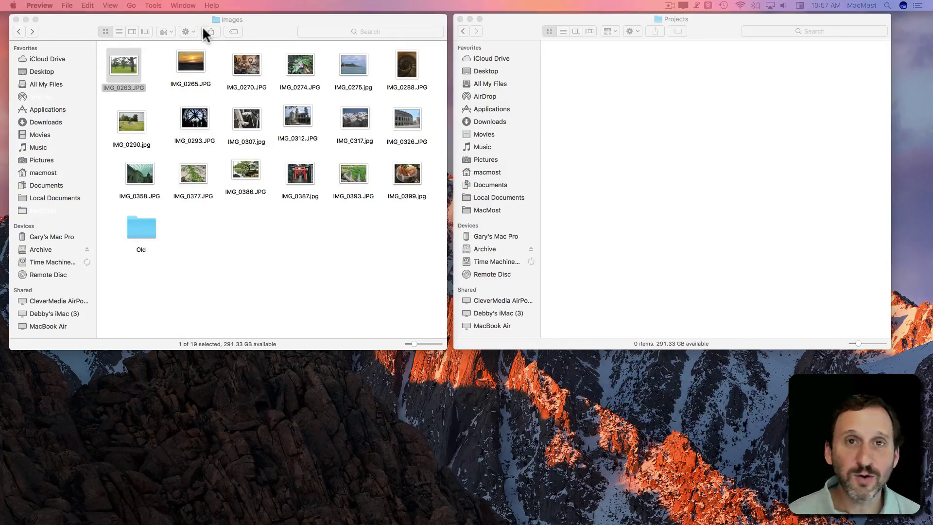
Try adding an image to a new Mail message, then close the draft and return to Finder
{"action": "left_click_drag", "start_coordinate": [135, 56], "coordinate": [166, 509]}
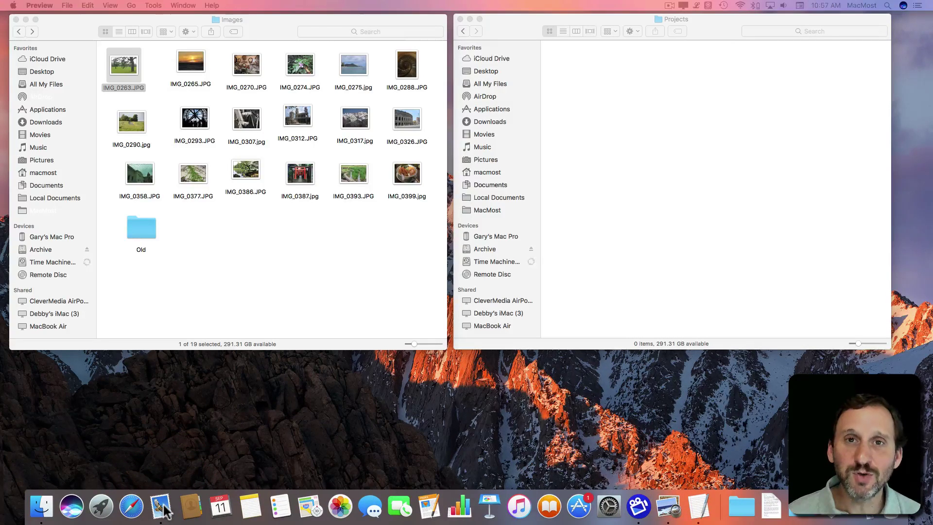
{"action": "left_click_drag", "start_coordinate": [692, 99], "coordinate": [459, 65]}
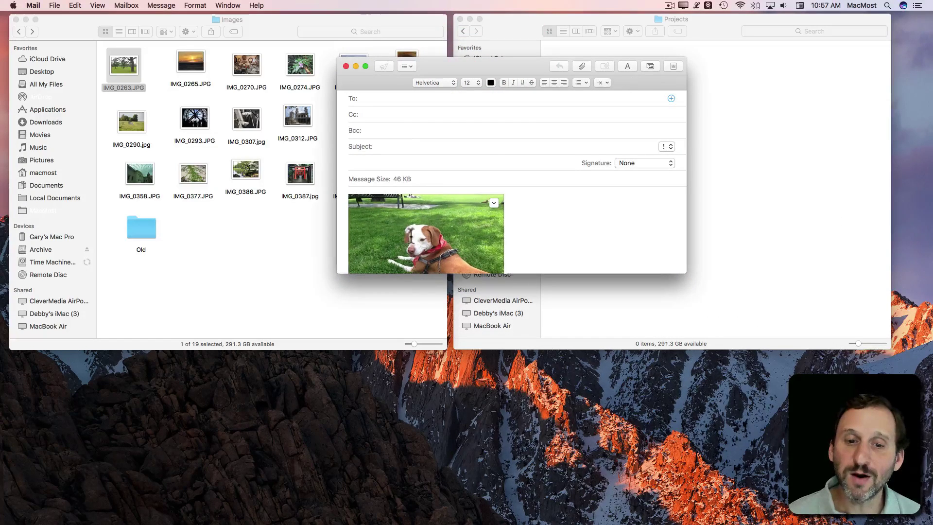
{"action": "left_click", "coordinate": [403, 230]}
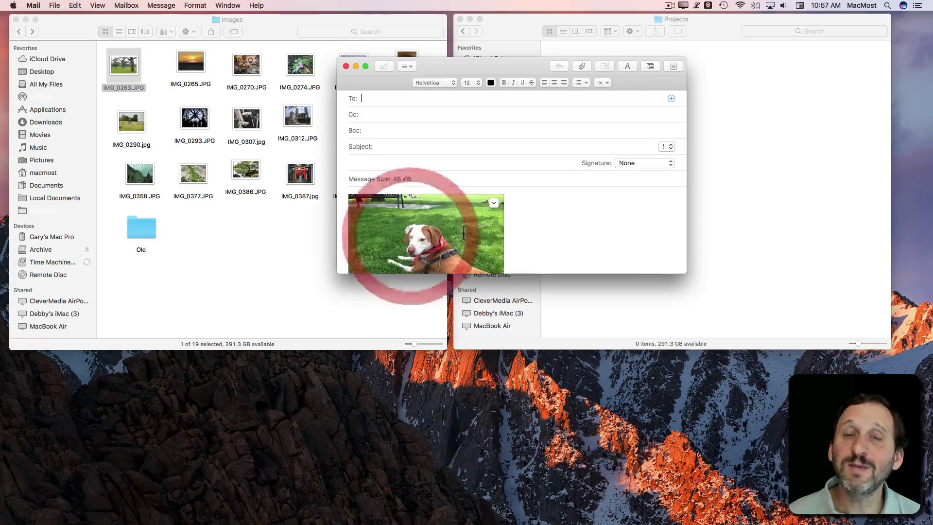
{"action": "left_click", "coordinate": [346, 66]}
{"action": "left_click", "coordinate": [484, 142]}
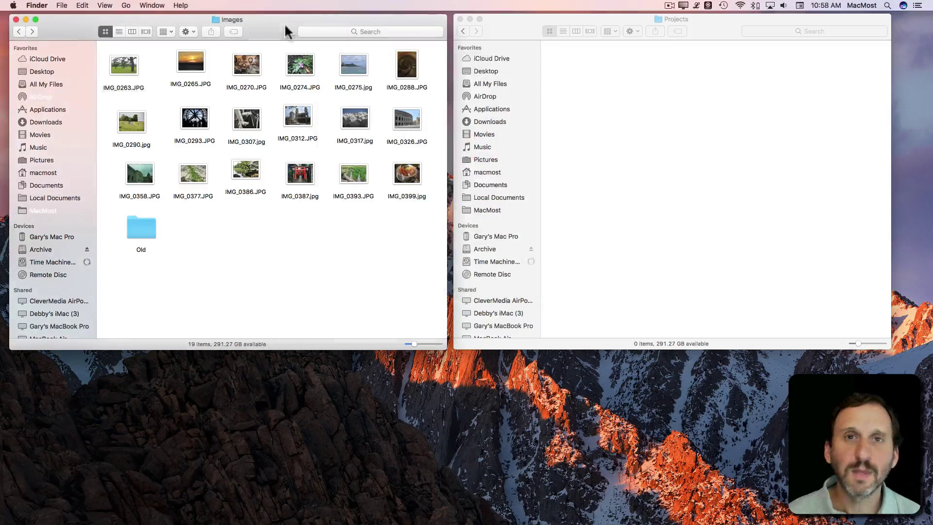
Switch to the Walrus copy 2 document in Pages and add a blank line between the byline and the first stanza
{"action": "left_click_drag", "start_coordinate": [118, 65], "coordinate": [413, 514]}
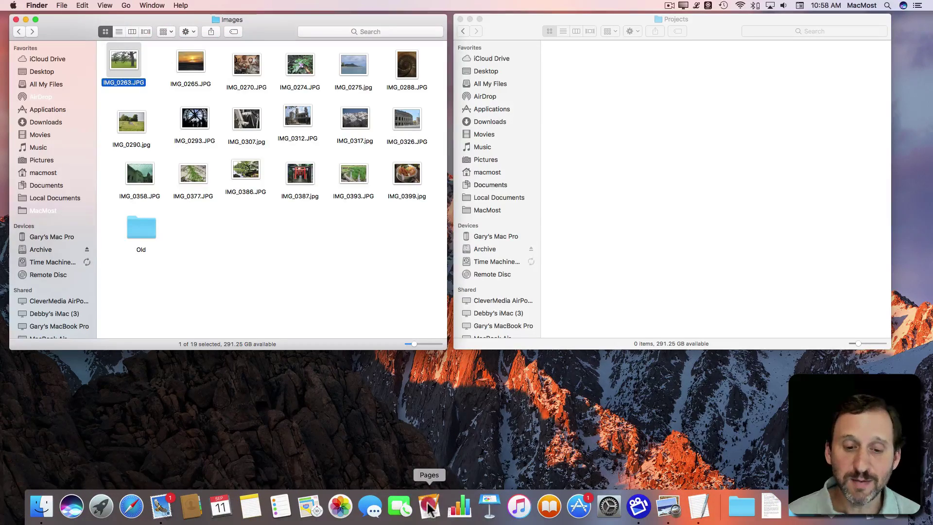
{"action": "left_click", "coordinate": [429, 505]}
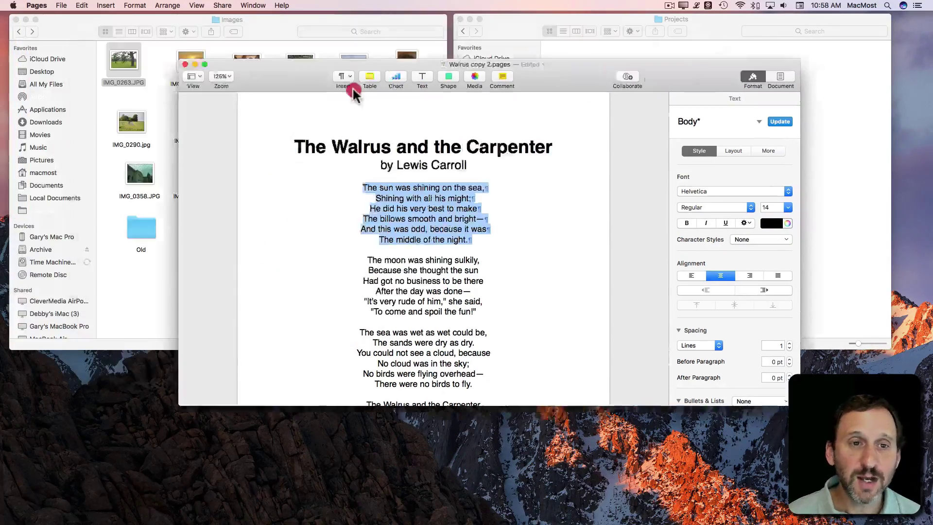
{"action": "left_click", "coordinate": [473, 188]}
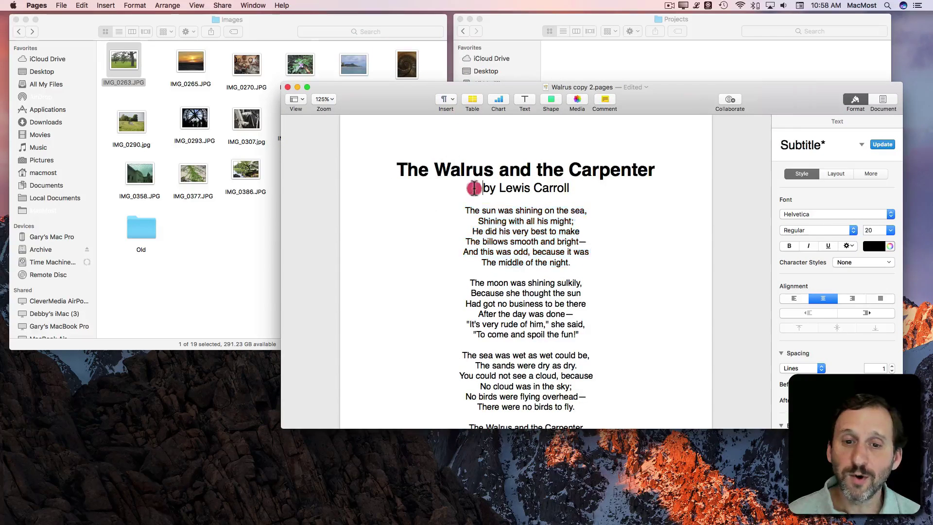
{"action": "left_click", "coordinate": [577, 194]}
{"action": "key", "text": "Return"}
{"action": "key", "text": "Return"}
{"action": "left_click", "coordinate": [526, 213]}
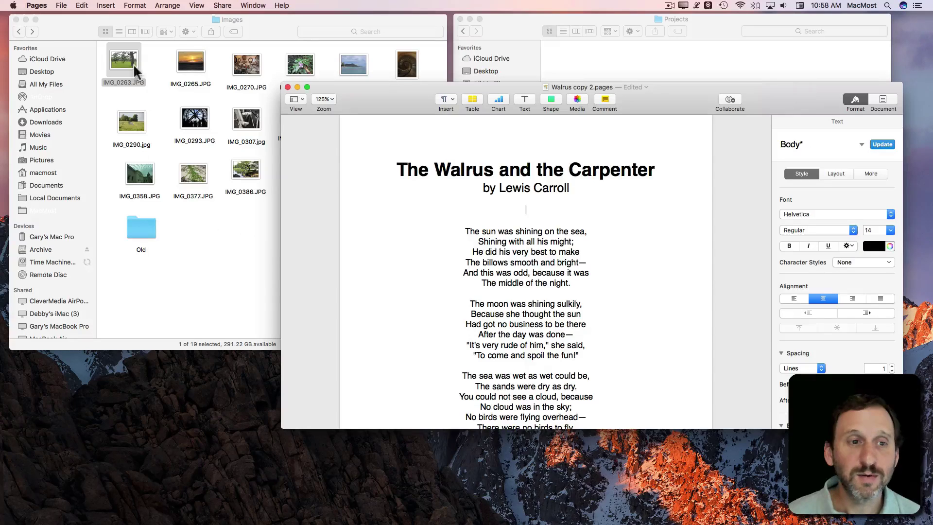
Insert IMG_0263.JPG from the Images folder into the Pages document, positioned between the byline and the first stanza
{"action": "left_click_drag", "start_coordinate": [133, 64], "coordinate": [529, 208]}
{"action": "left_click_drag", "start_coordinate": [501, 175], "coordinate": [500, 274]}
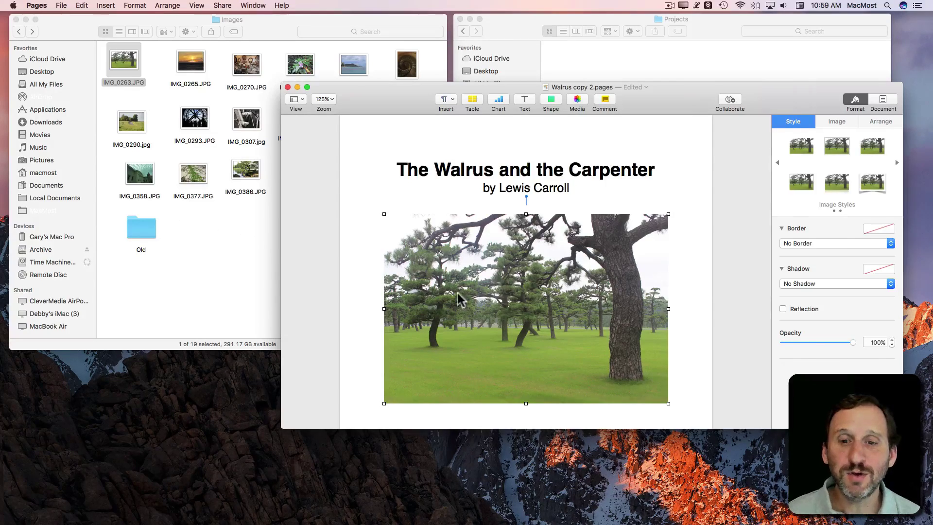
{"action": "left_click", "coordinate": [689, 287]}
{"action": "left_click", "coordinate": [605, 288]}
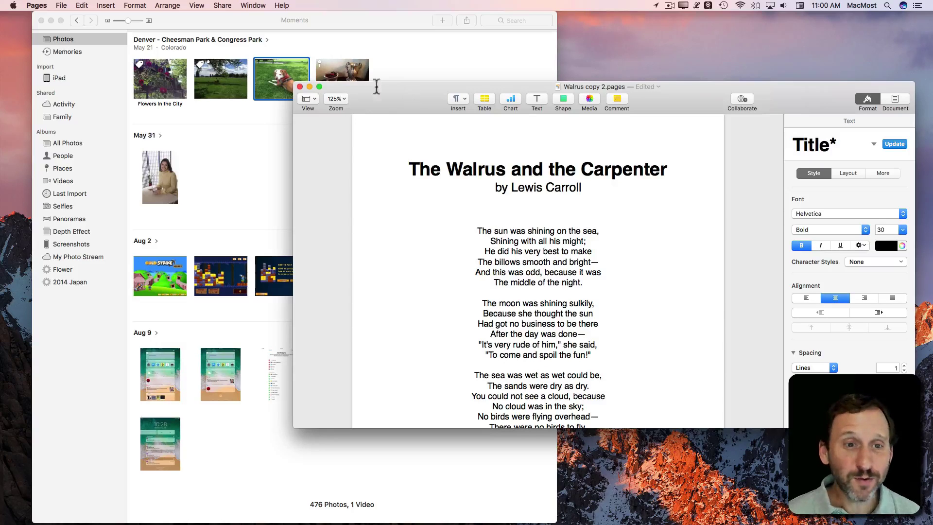
Insert the "Flowers In the City" picture from the Photos library into the Walrus document in Pages
{"action": "left_click", "coordinate": [189, 92]}
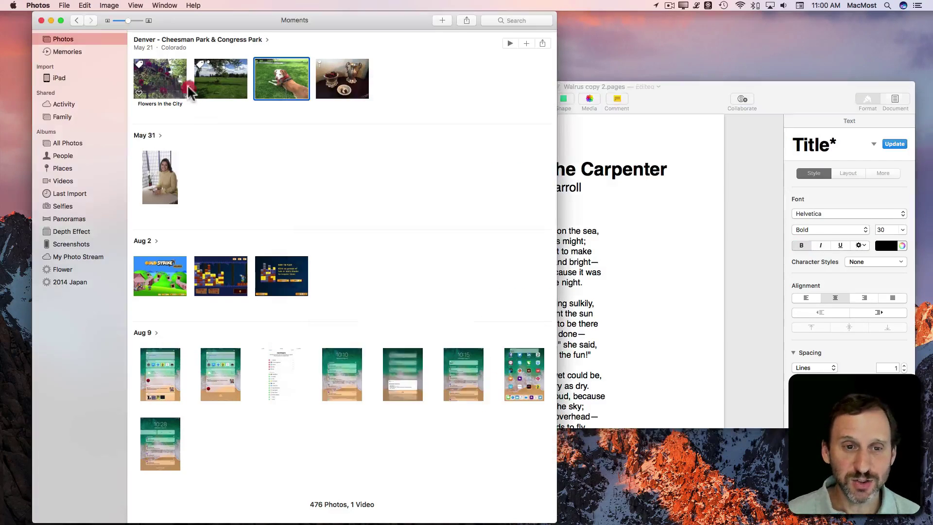
{"action": "left_click_drag", "start_coordinate": [183, 87], "coordinate": [644, 211]}
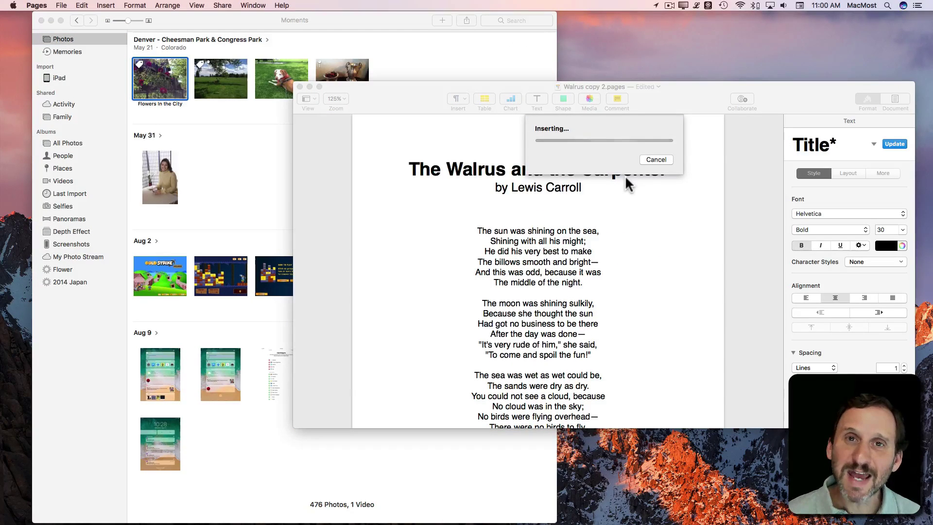
Switch to Mail's new message and insert the photo of the dog on the grass from the Photos library into its body
{"action": "mouse_move", "coordinate": [413, 524]}
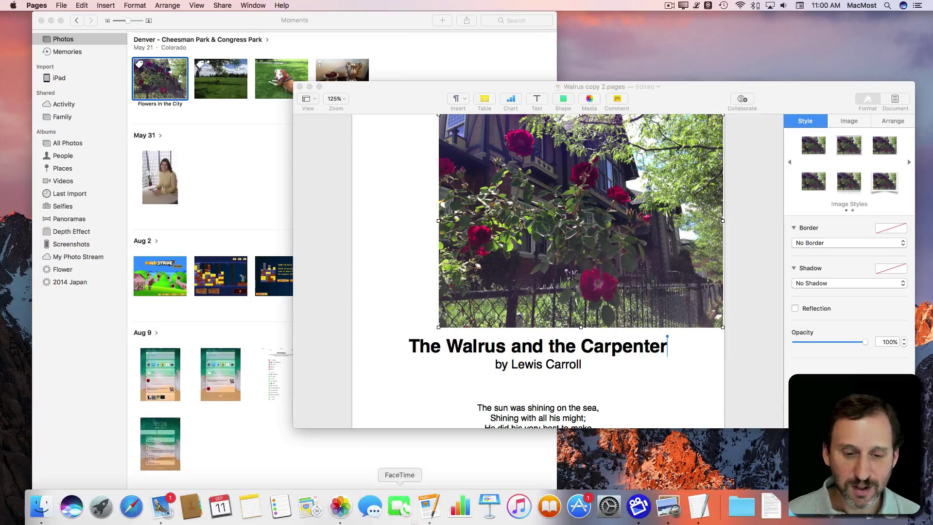
{"action": "left_click", "coordinate": [161, 509]}
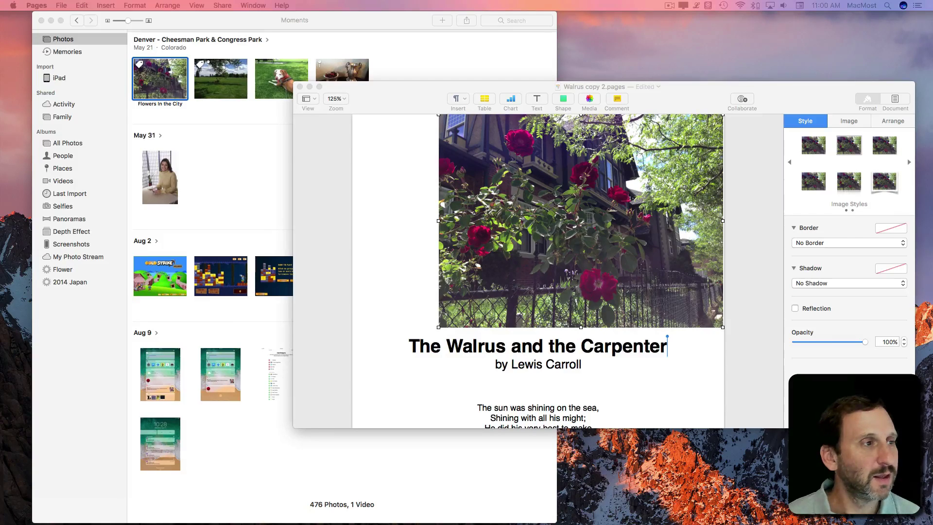
{"action": "left_click_drag", "start_coordinate": [468, 89], "coordinate": [708, 83]}
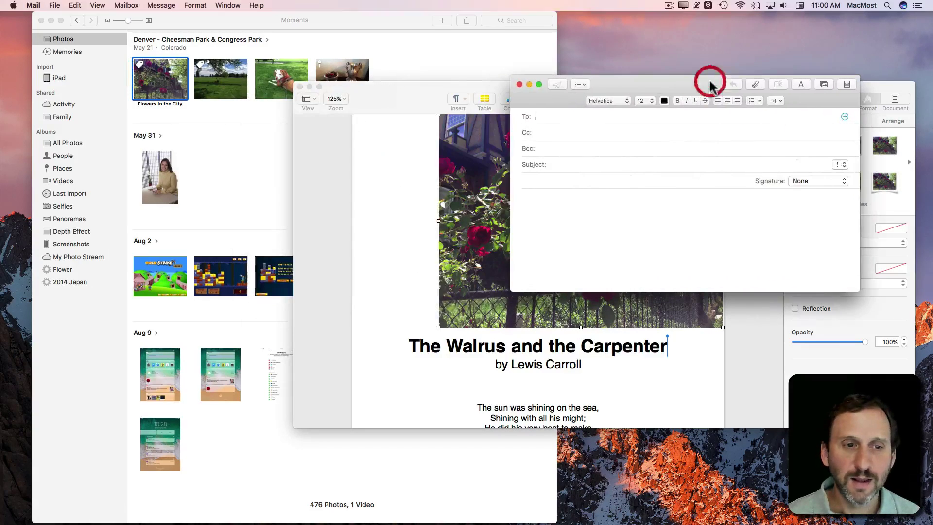
{"action": "left_click", "coordinate": [352, 68]}
{"action": "left_click_drag", "start_coordinate": [283, 78], "coordinate": [741, 241]}
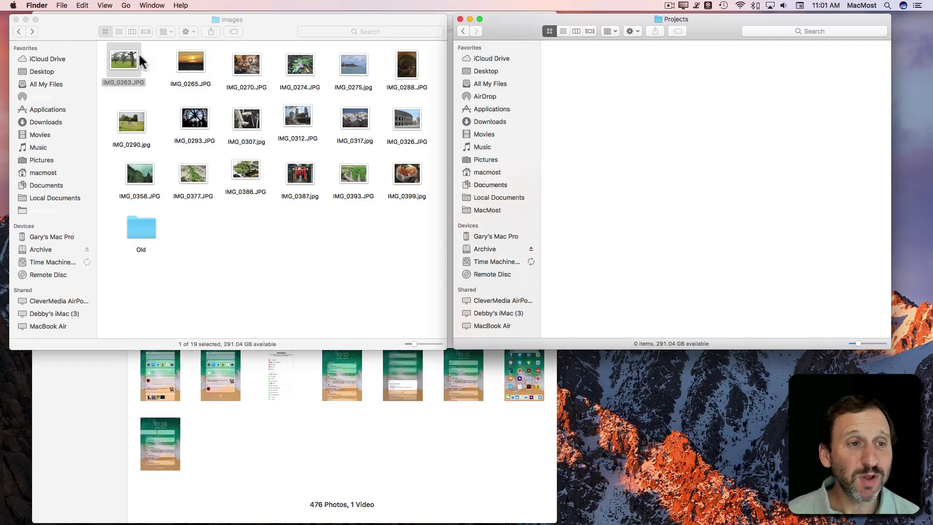
Set IMG_0263.JPG from the Images folder as the desktop picture in the Desktop & Screen Saver preferences
{"action": "left_click", "coordinate": [13, 5]}
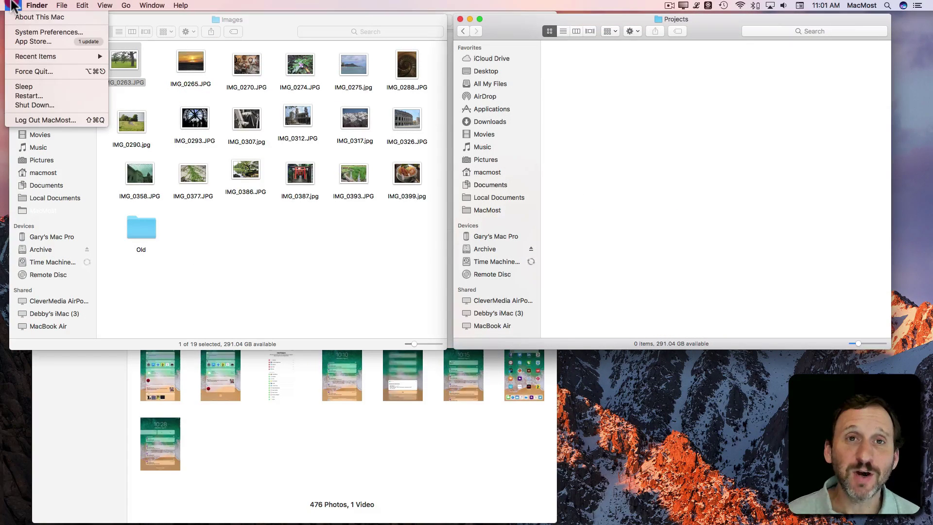
{"action": "left_click", "coordinate": [29, 28]}
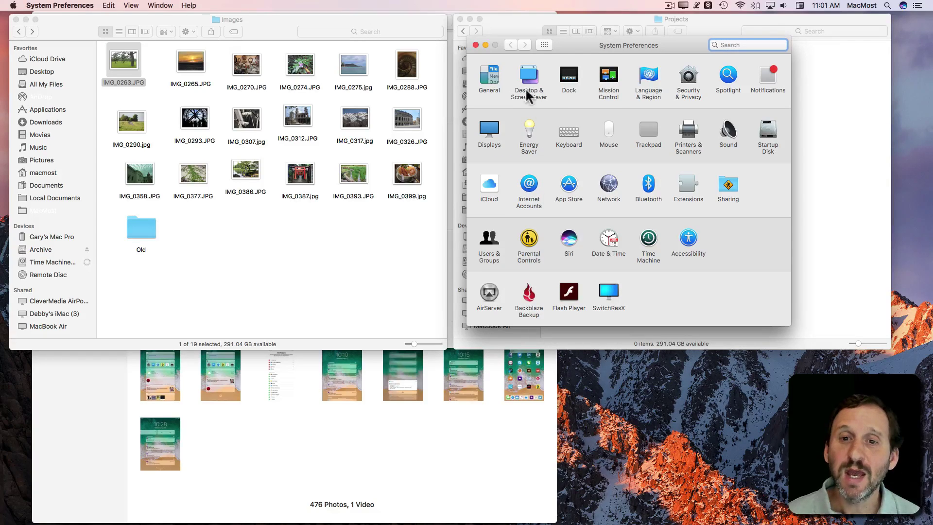
{"action": "left_click", "coordinate": [525, 87]}
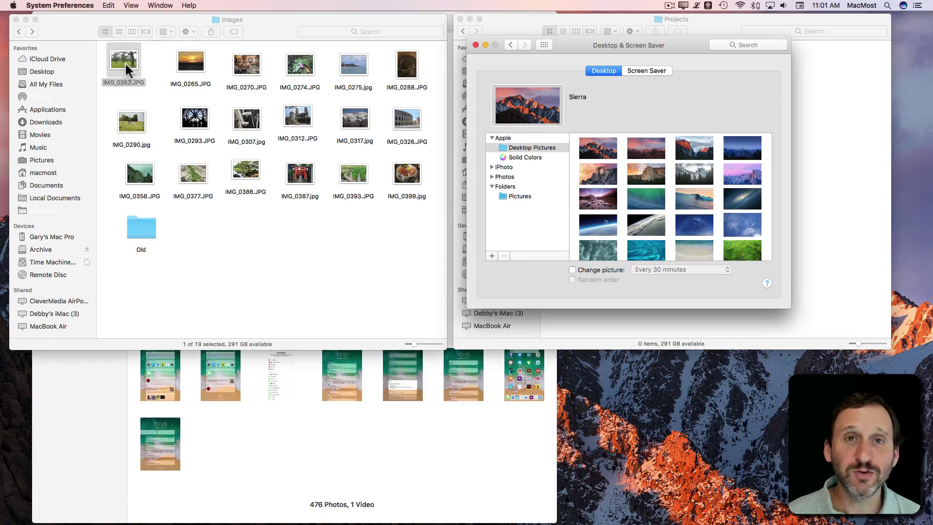
{"action": "left_click_drag", "start_coordinate": [127, 69], "coordinate": [529, 112]}
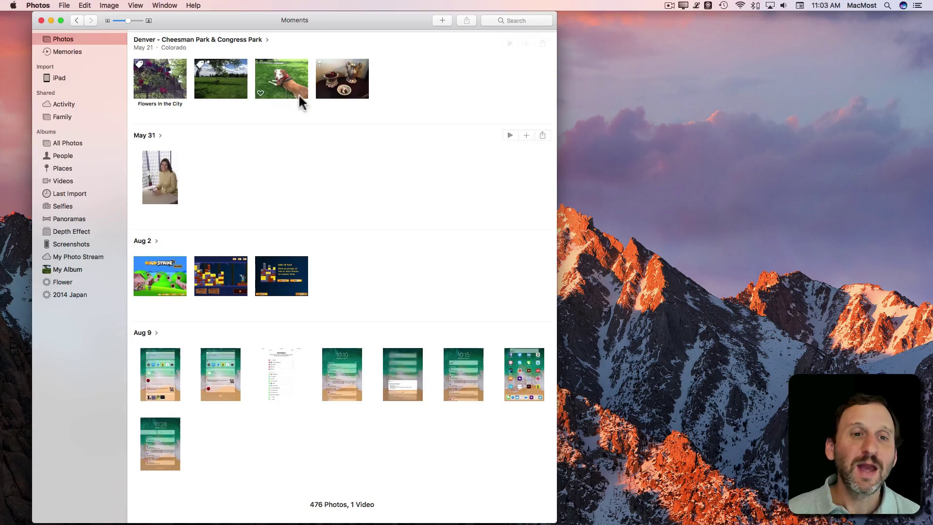
Add the photo of the dog on the grass to My Album in Photos and open that album
{"action": "left_click_drag", "start_coordinate": [290, 83], "coordinate": [60, 269]}
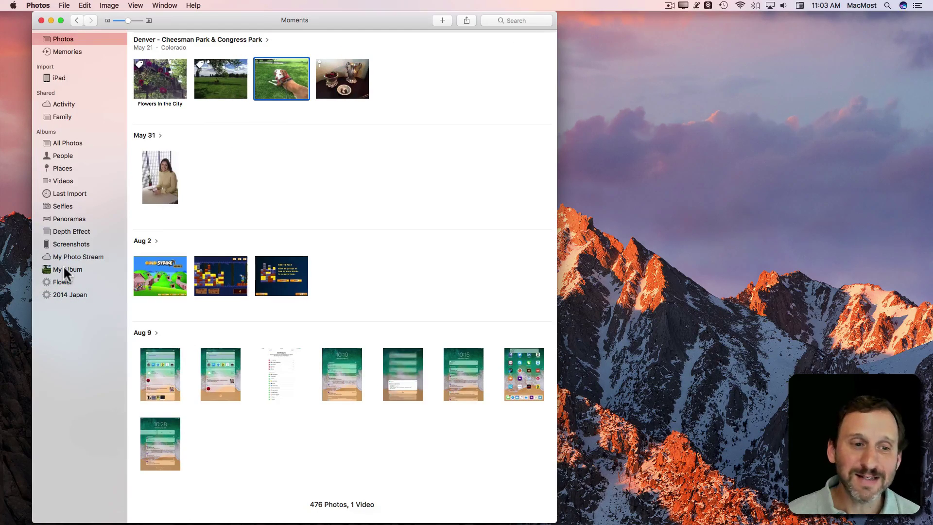
{"action": "left_click", "coordinate": [64, 269]}
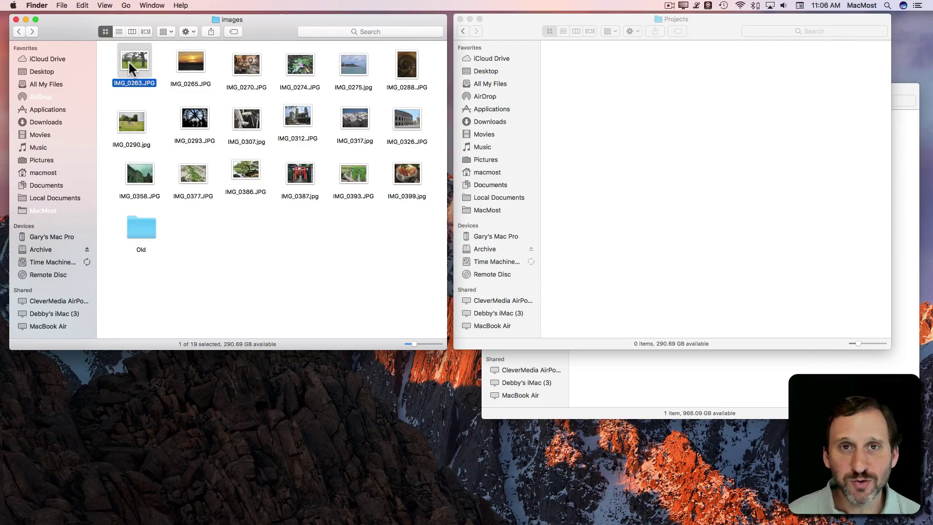
Copy IMG_0263.JPG from the Images folder into the Projects folder in Finder and delete that copy
{"action": "left_click_drag", "start_coordinate": [128, 60], "coordinate": [575, 65]}
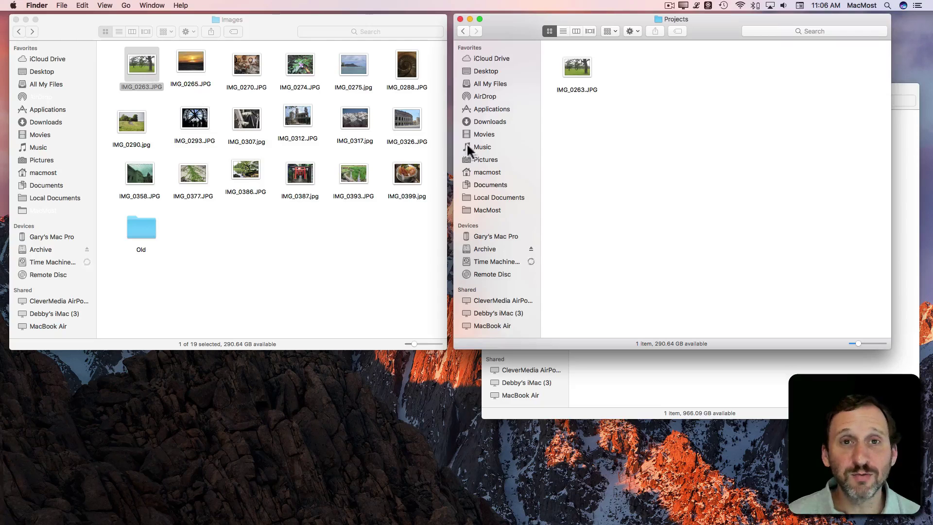
{"action": "left_click", "coordinate": [573, 65]}
{"action": "key", "text": "super+BackSpace"}
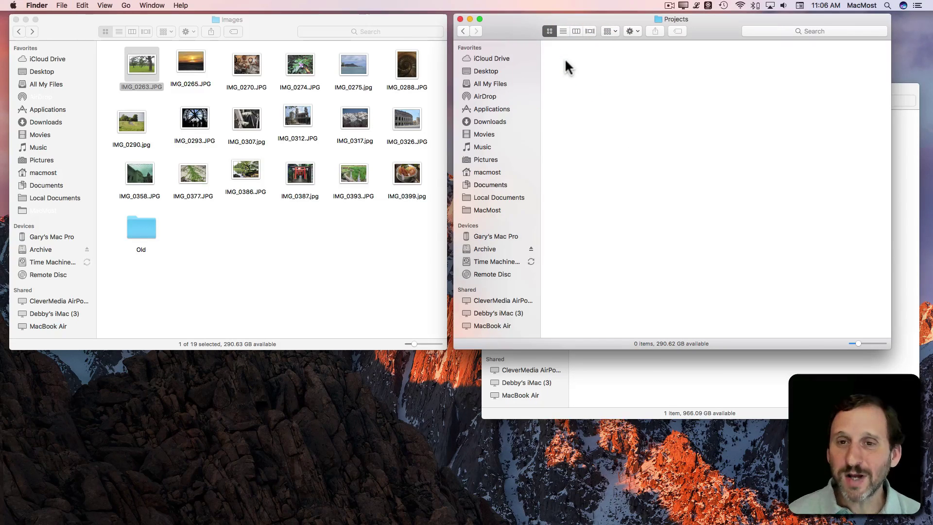
Bring the Docs folder window into view and move IMG_0263.JPG from Images into it, leaving no copy behind
{"action": "left_click", "coordinate": [606, 379]}
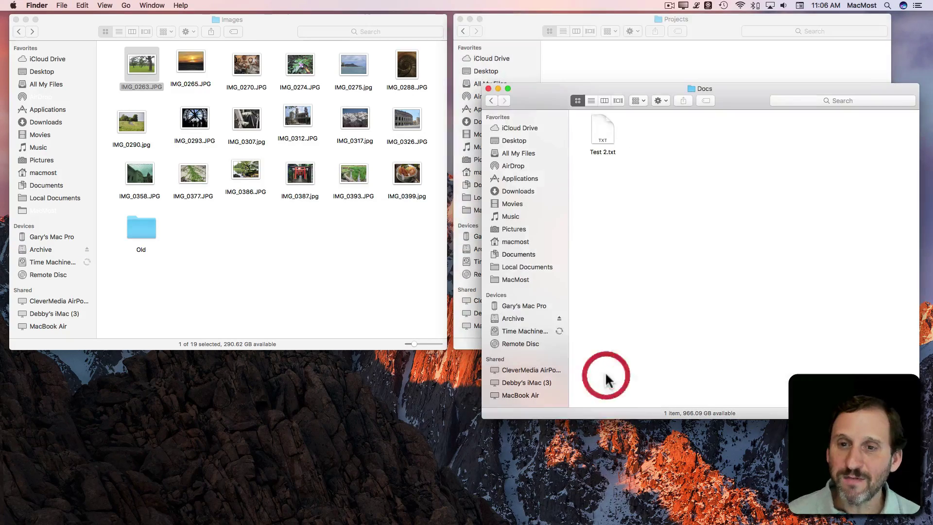
{"action": "left_click", "coordinate": [573, 90]}
{"action": "left_click_drag", "start_coordinate": [572, 88], "coordinate": [571, 43]}
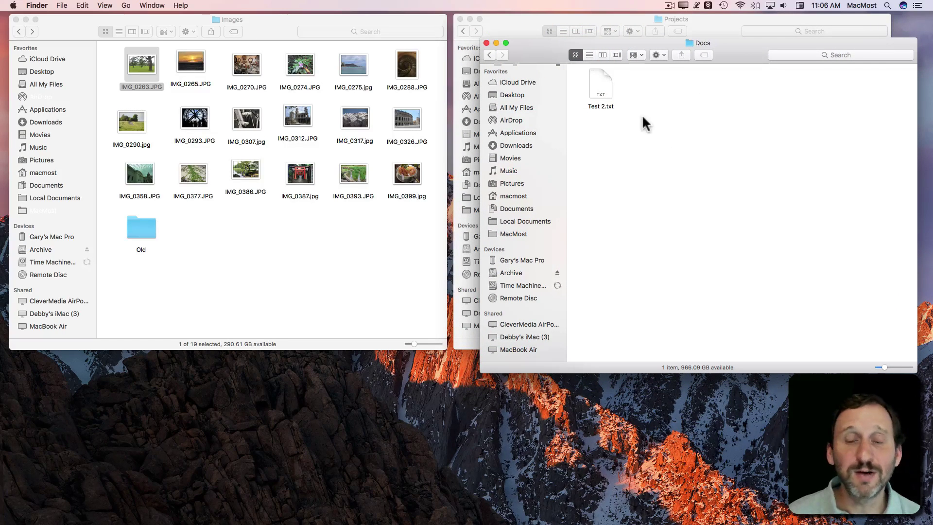
{"action": "mouse_move", "coordinate": [139, 63]}
{"action": "left_mouse_down"}
{"action": "mouse_move", "coordinate": [653, 139]}
{"action": "mouse_move", "coordinate": [669, 100]}
{"action": "mouse_move", "coordinate": [216, 87]}
{"action": "mouse_move", "coordinate": [139, 63]}
{"action": "left_mouse_up"}
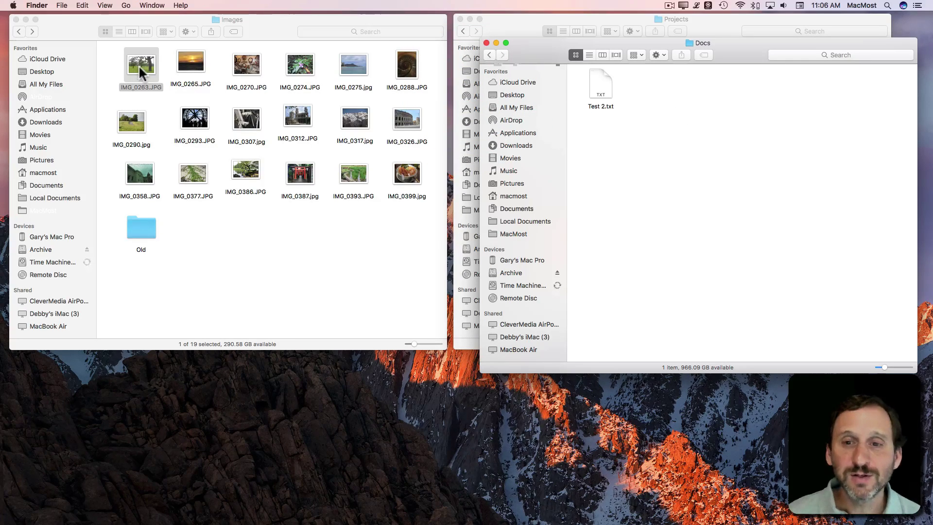
{"action": "left_click_drag", "start_coordinate": [138, 64], "coordinate": [649, 87]}
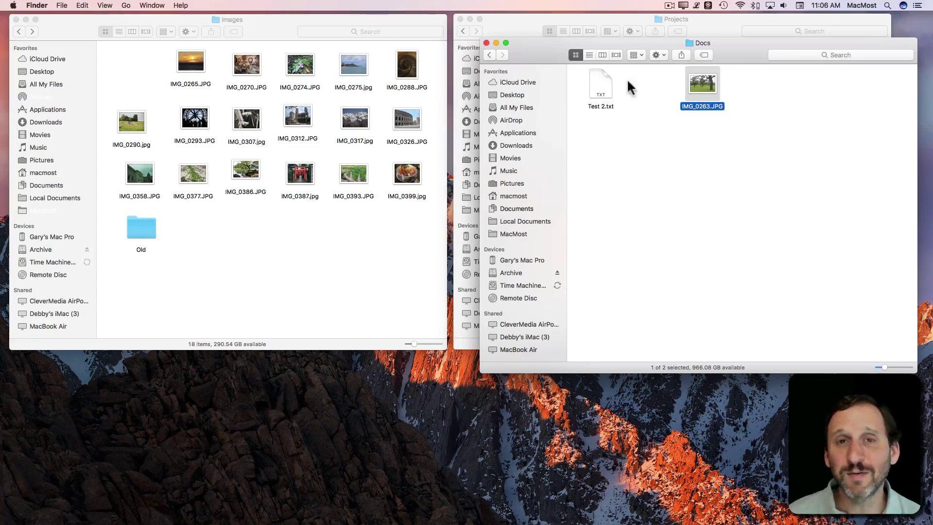
{"action": "left_click", "coordinate": [696, 127]}
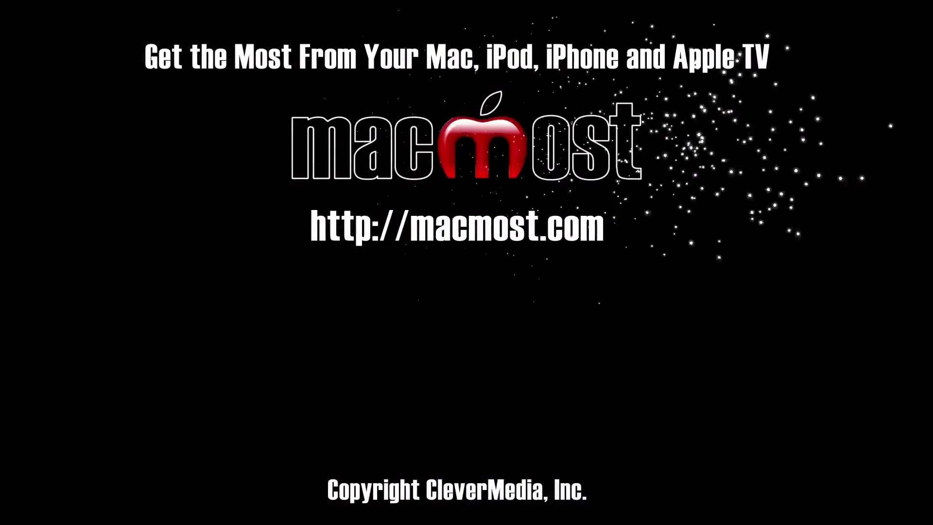